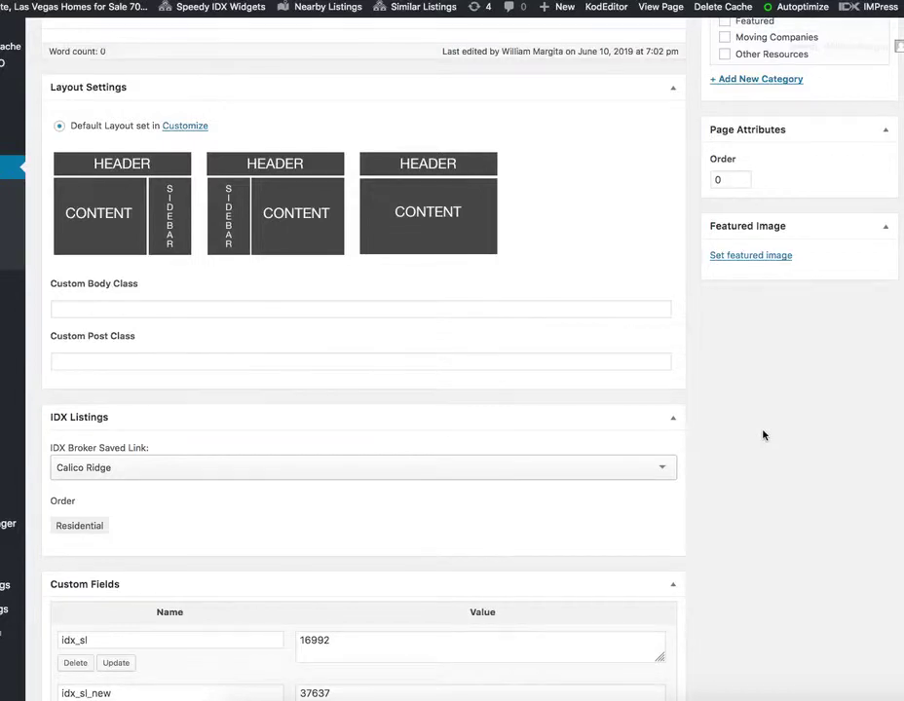
- Select the Calico Ridge – Demo permalink and open the live community page
scroll(762, 434, "up", 8)
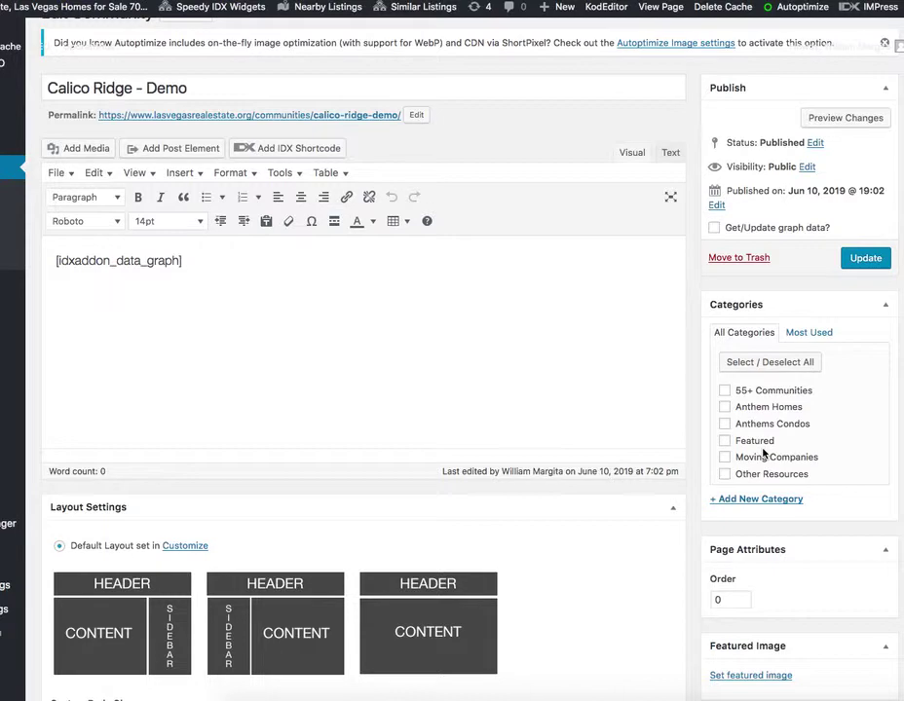
scroll(764, 454, "down", 1)
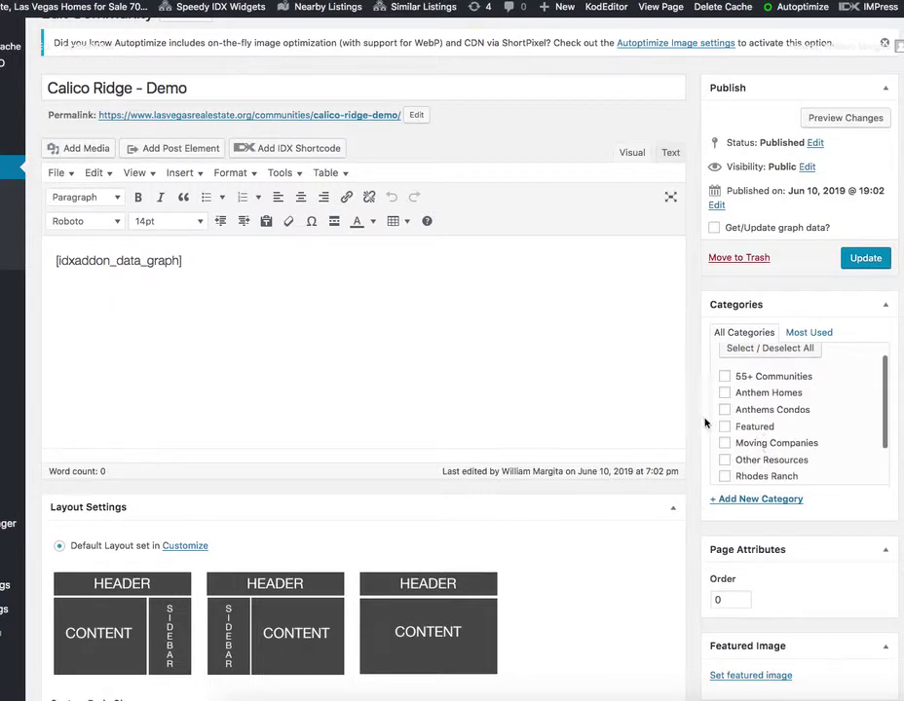
scroll(698, 418, "down", 1)
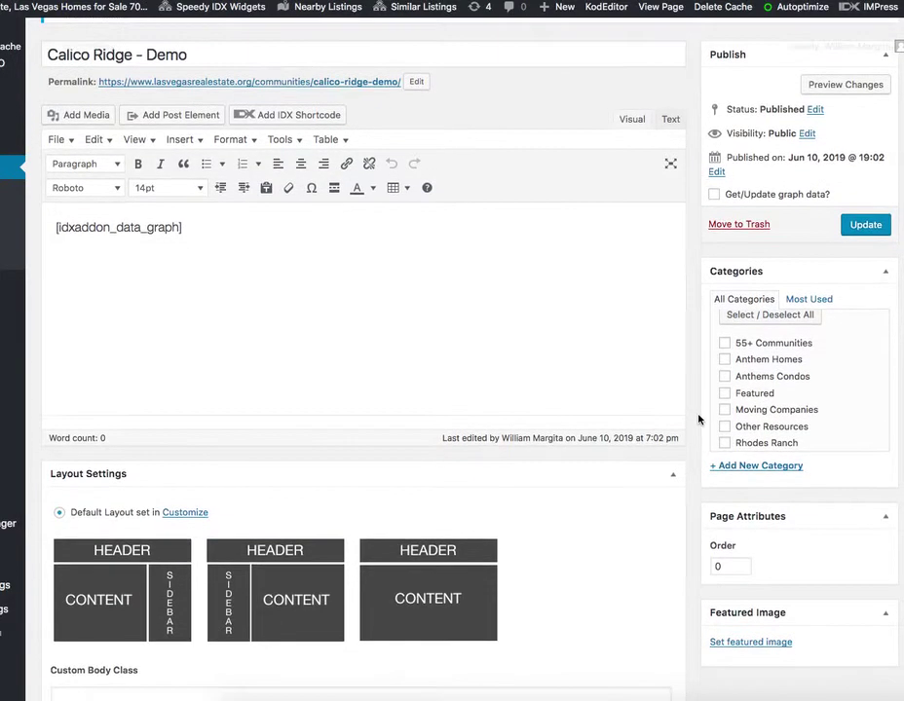
scroll(698, 418, "up", 2)
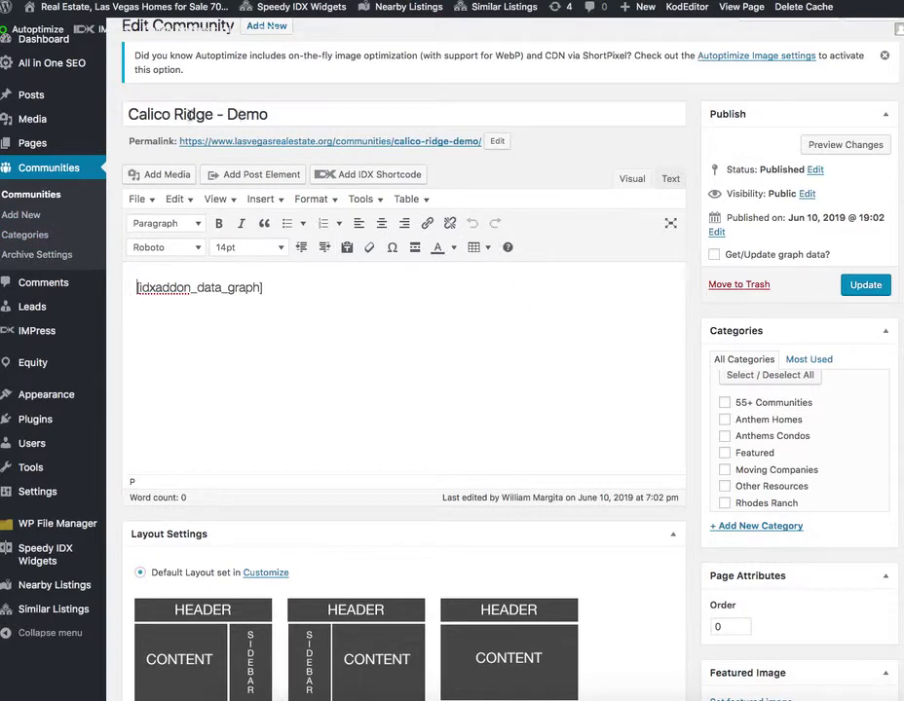
triple_click(374, 146)
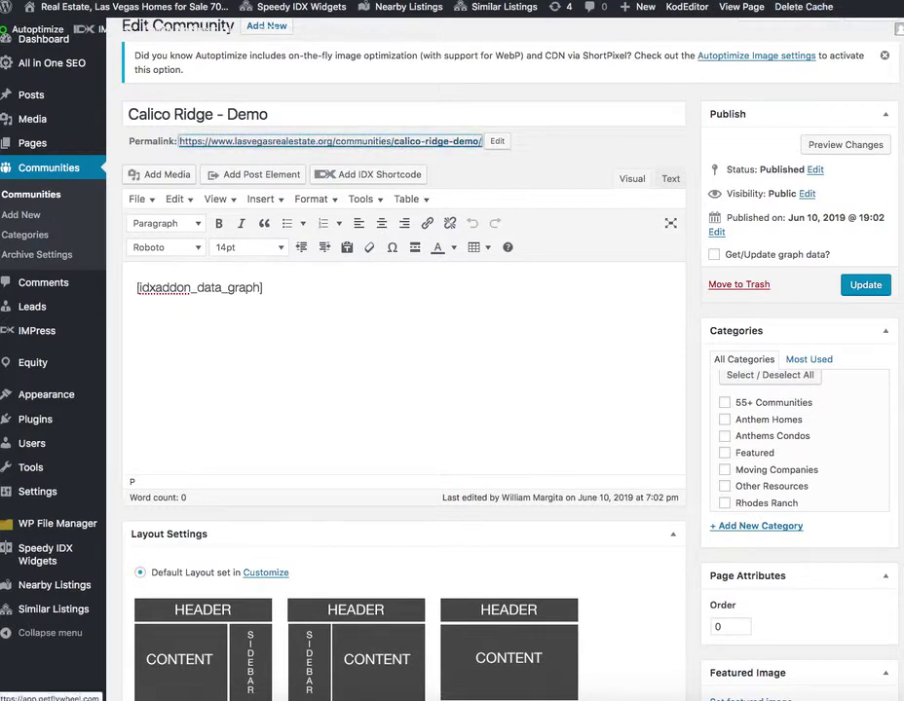
left_click(390, 141)
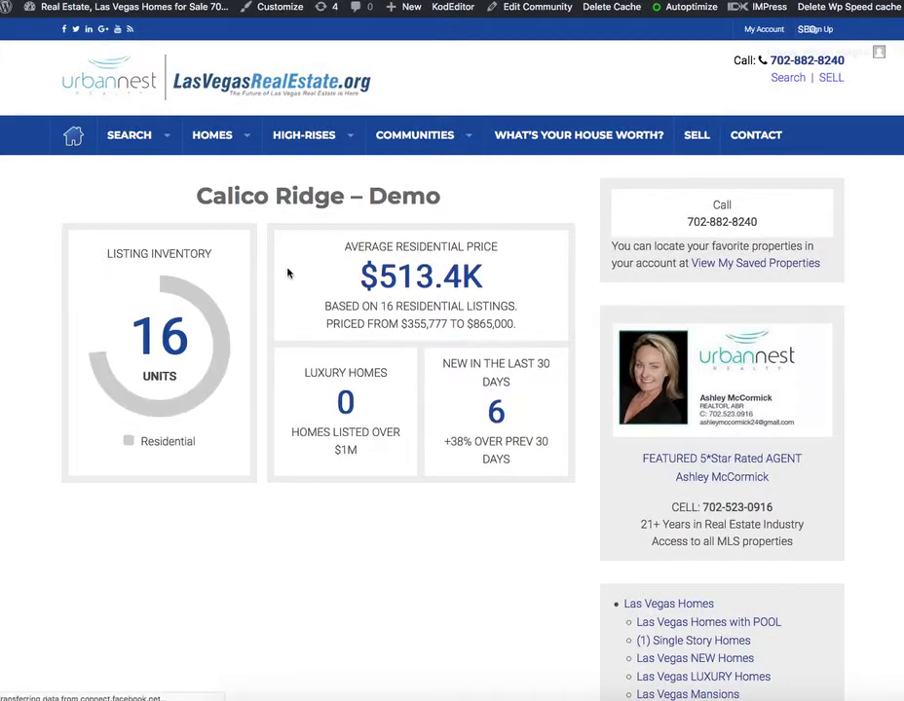
mouse_move(127, 298)
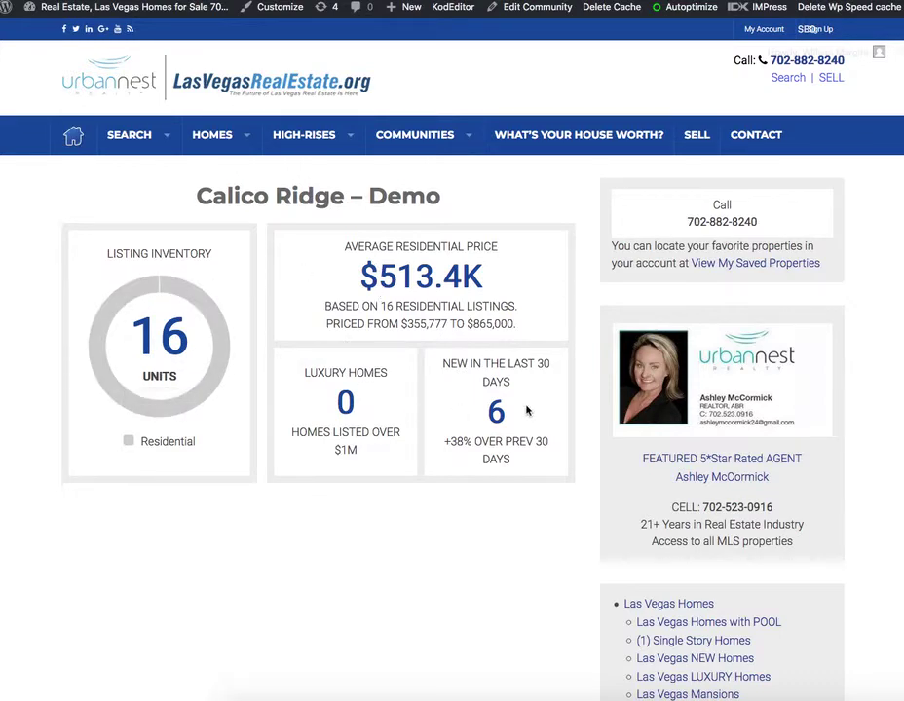
left_click(537, 6)
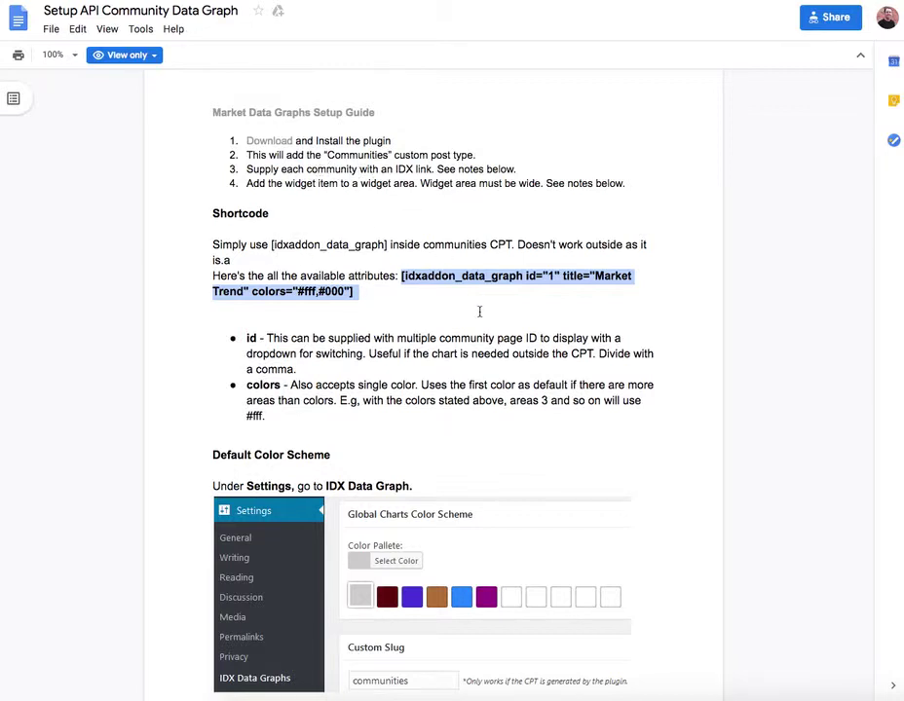
- Read through the guide's Shortcode, color and IDX linking sections
scroll(479, 311, "down", 6)
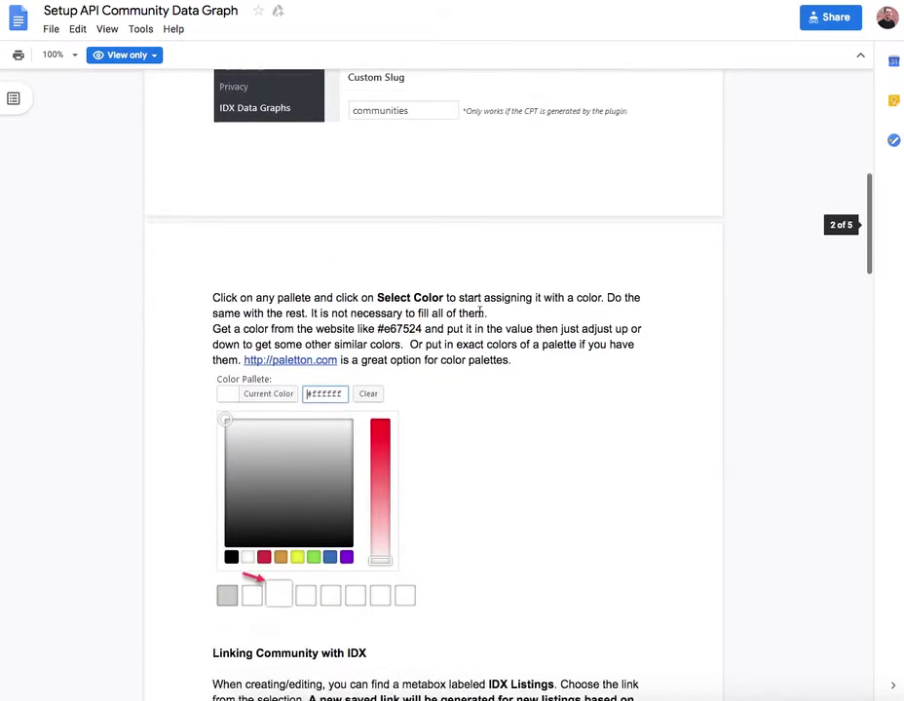
scroll(480, 312, "down", 5)
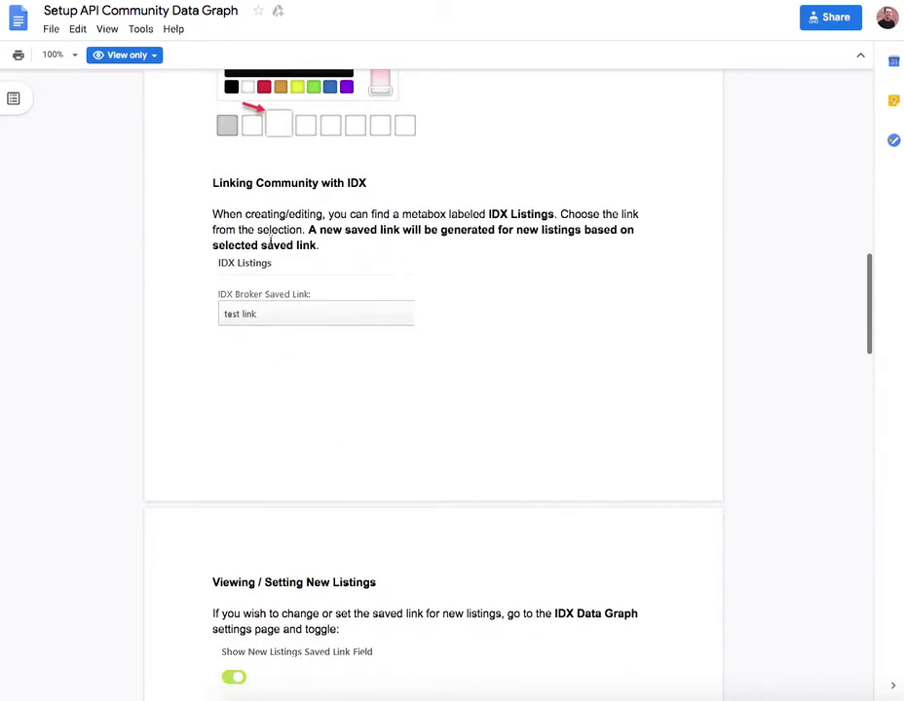
scroll(304, 297, "down", 3)
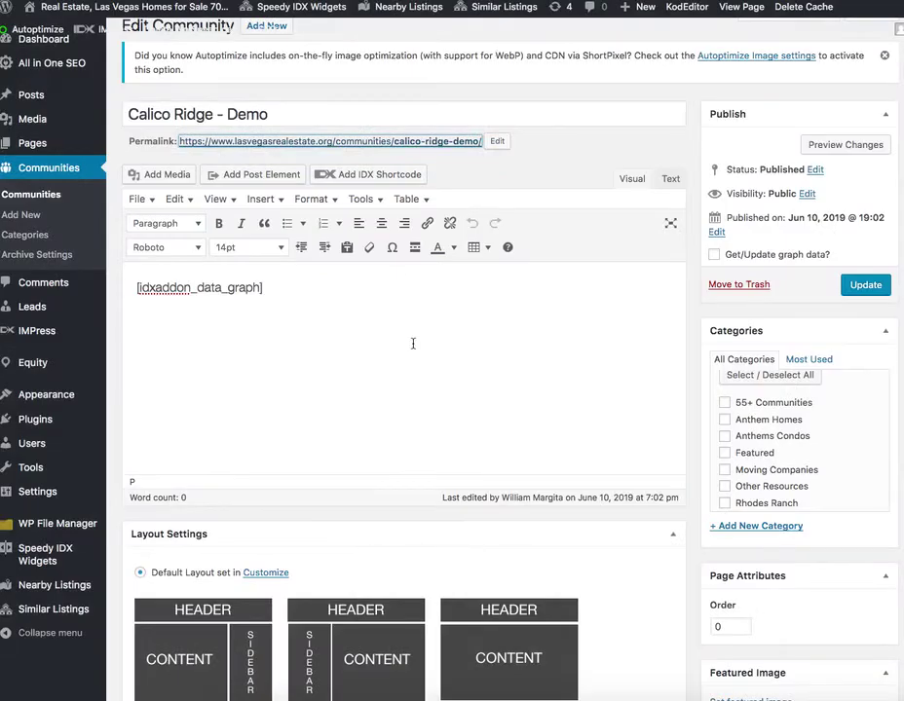
scroll(433, 382, "down", 6)
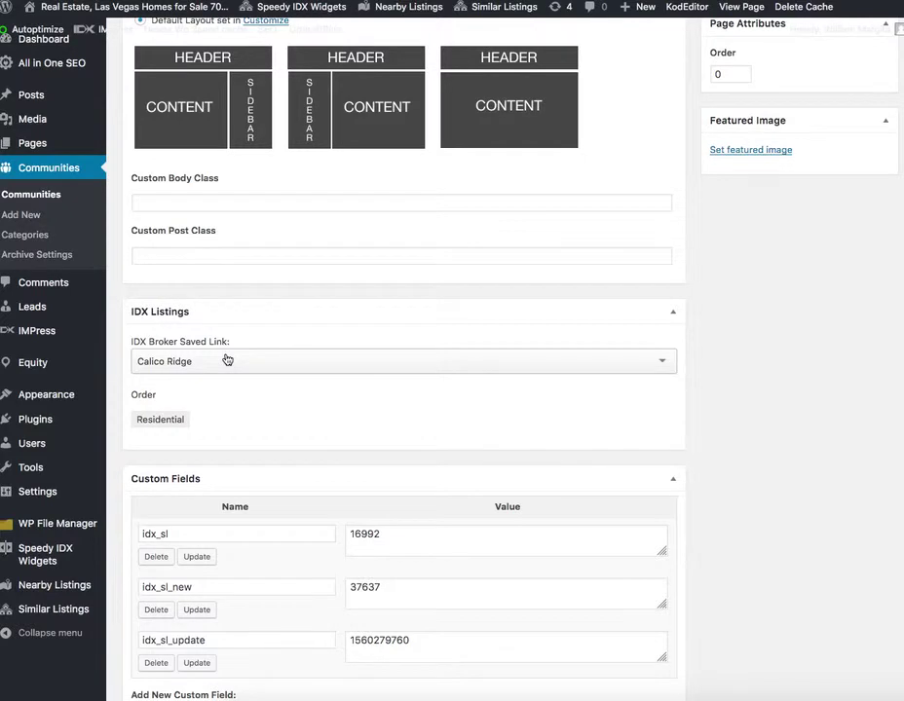
- Browse the IDX Broker saved link options and keep Calico Ridge selected
left_click(227, 361)
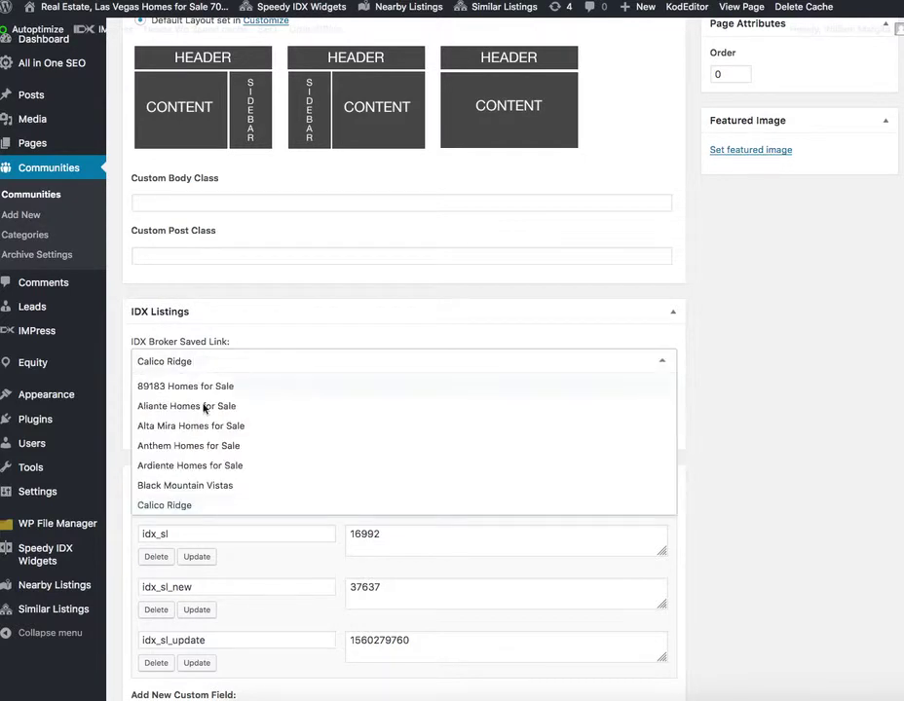
scroll(206, 438, "down", 3)
scroll(207, 438, "down", 6)
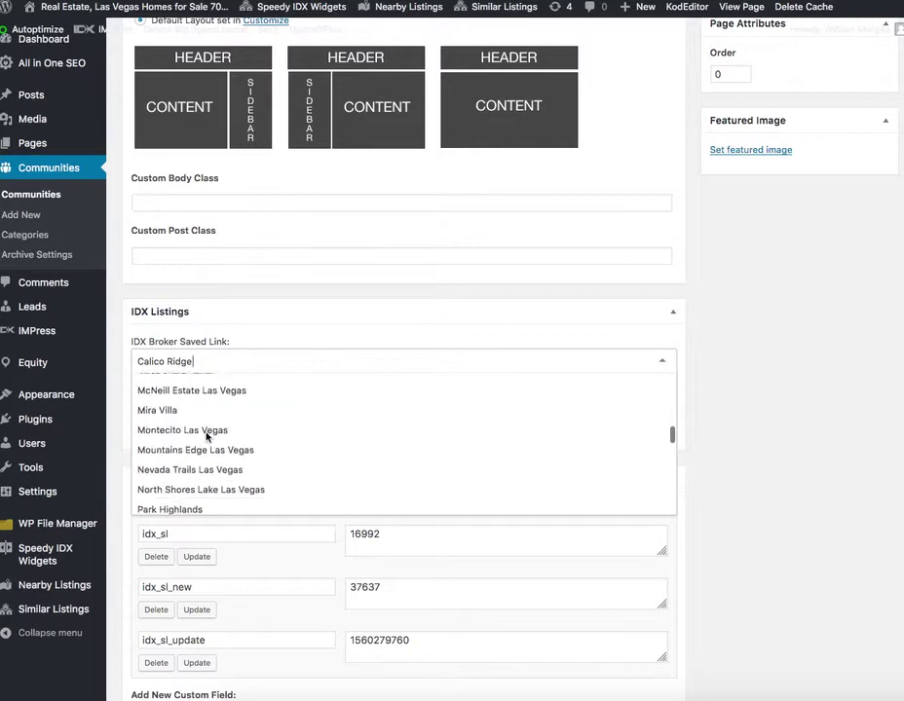
scroll(208, 435, "up", 5)
scroll(206, 437, "down", 5)
scroll(207, 437, "down", 3)
scroll(206, 437, "up", 10)
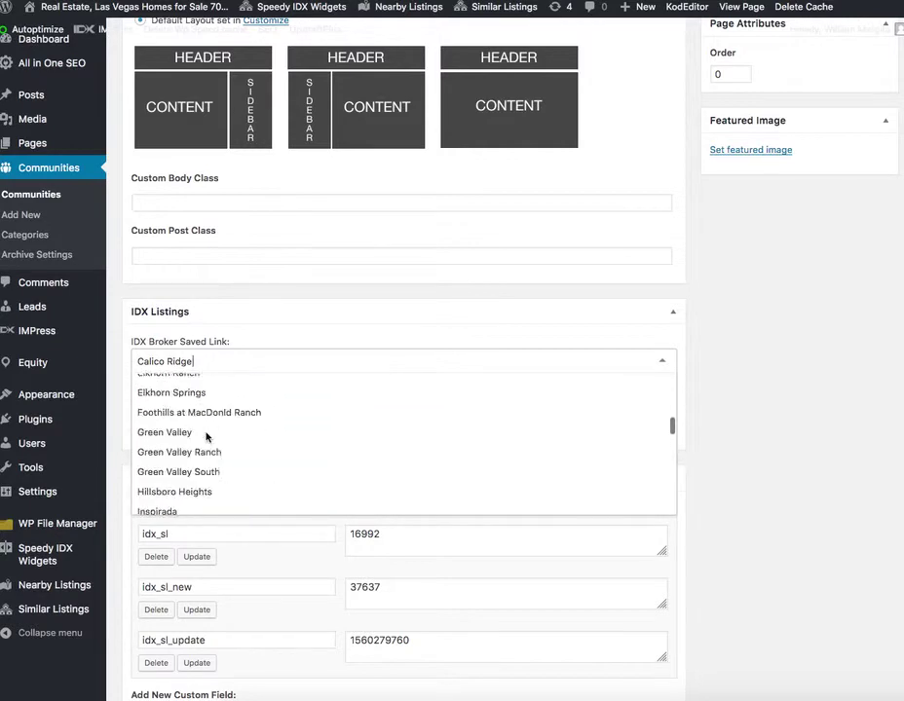
scroll(207, 437, "up", 2)
scroll(207, 437, "down", 2)
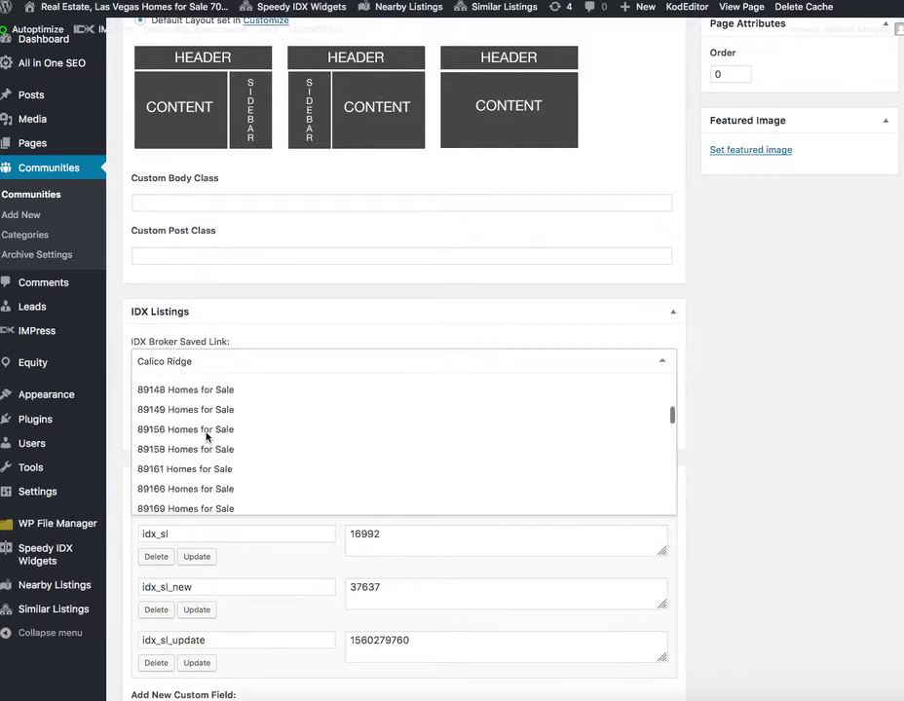
scroll(207, 437, "up", 2)
scroll(206, 437, "down", 4)
scroll(207, 437, "down", 3)
scroll(206, 437, "up", 2)
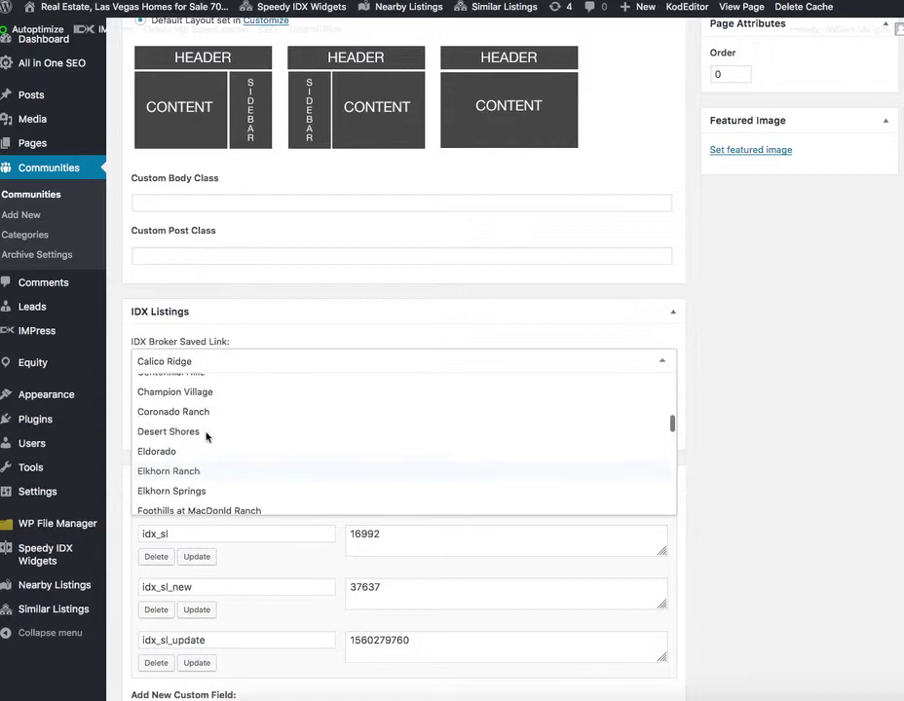
key("Escape")
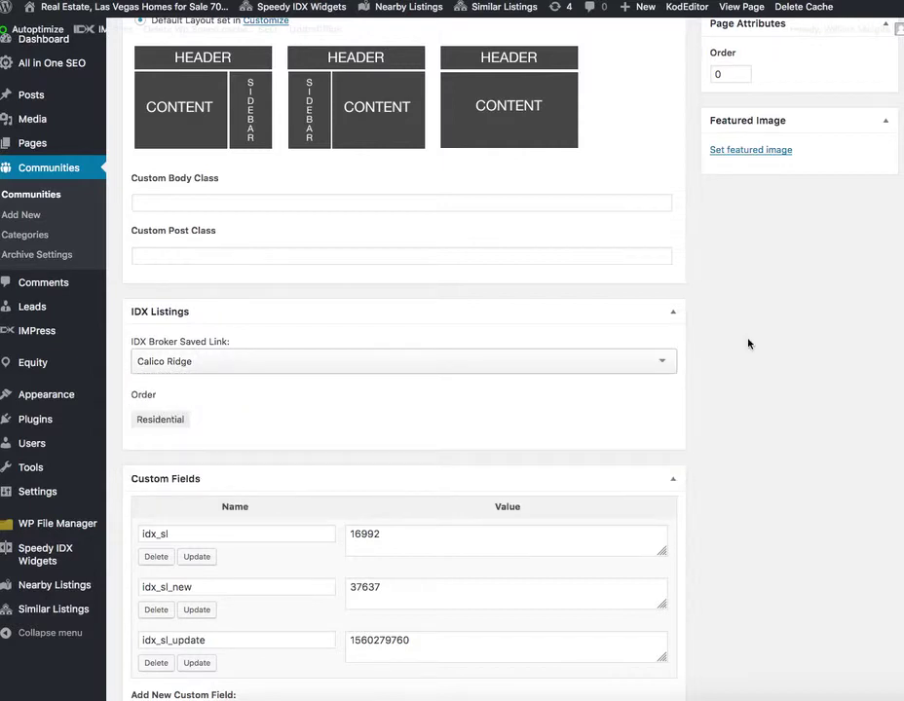
- Select the [idxaddon_data_graph] shortcode in the community content
scroll(748, 343, "up", 5)
scroll(747, 339, "up", 5)
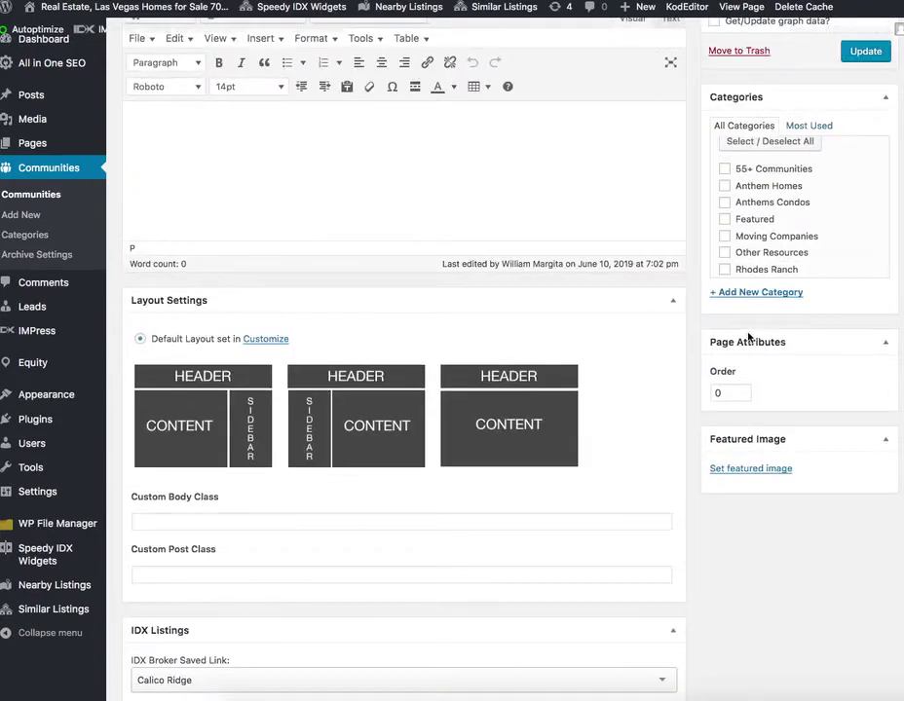
left_click_drag(269, 210, 135, 208)
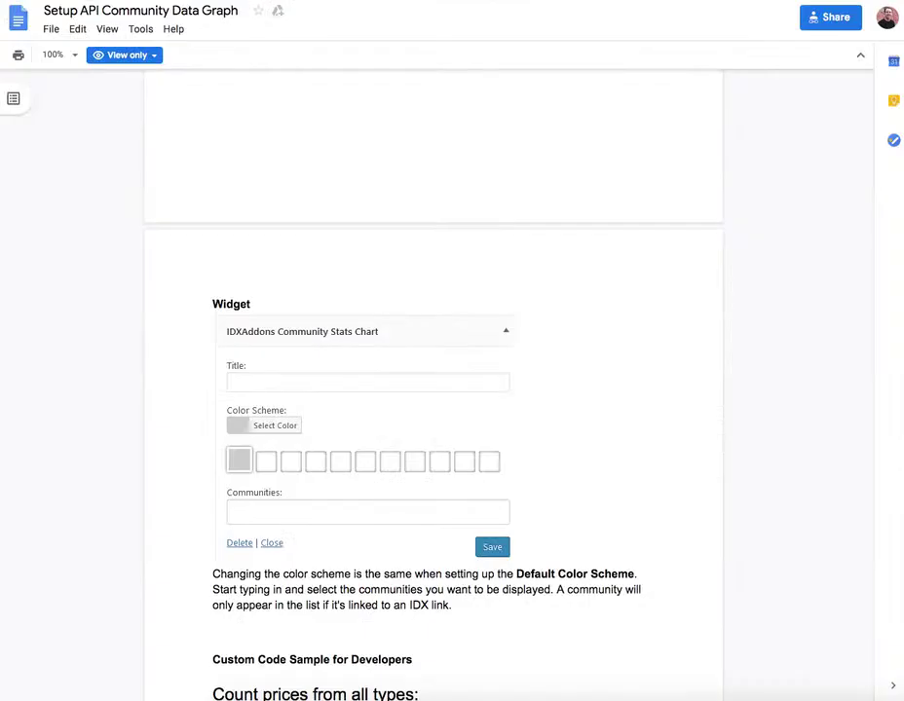
scroll(430, 224, "up", 10)
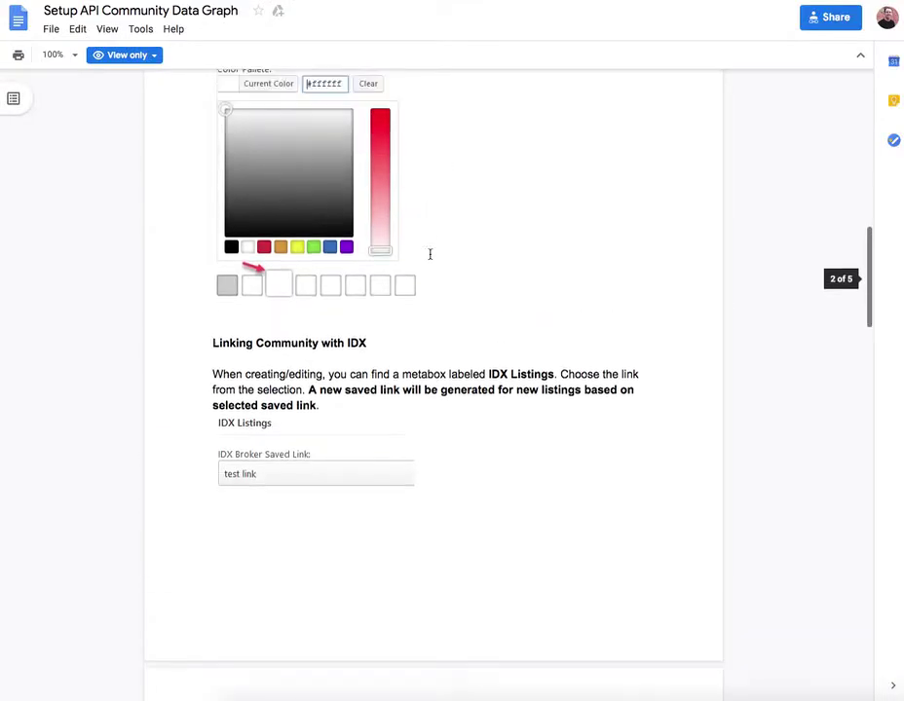
- Select the guide's full example shortcode with its id, title and colors attributes
scroll(429, 254, "up", 10)
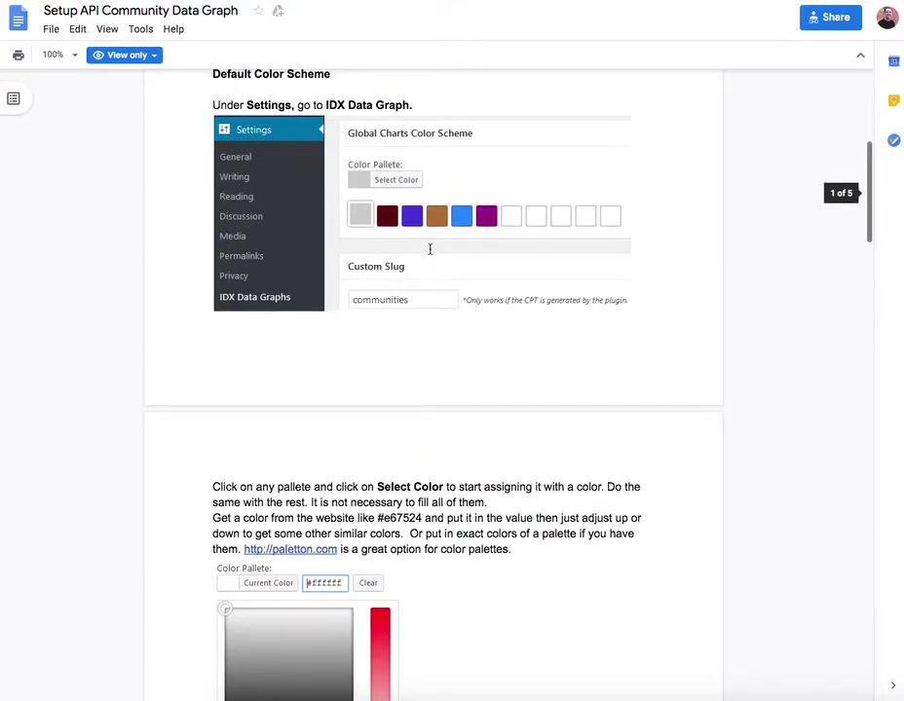
scroll(430, 249, "up", 8)
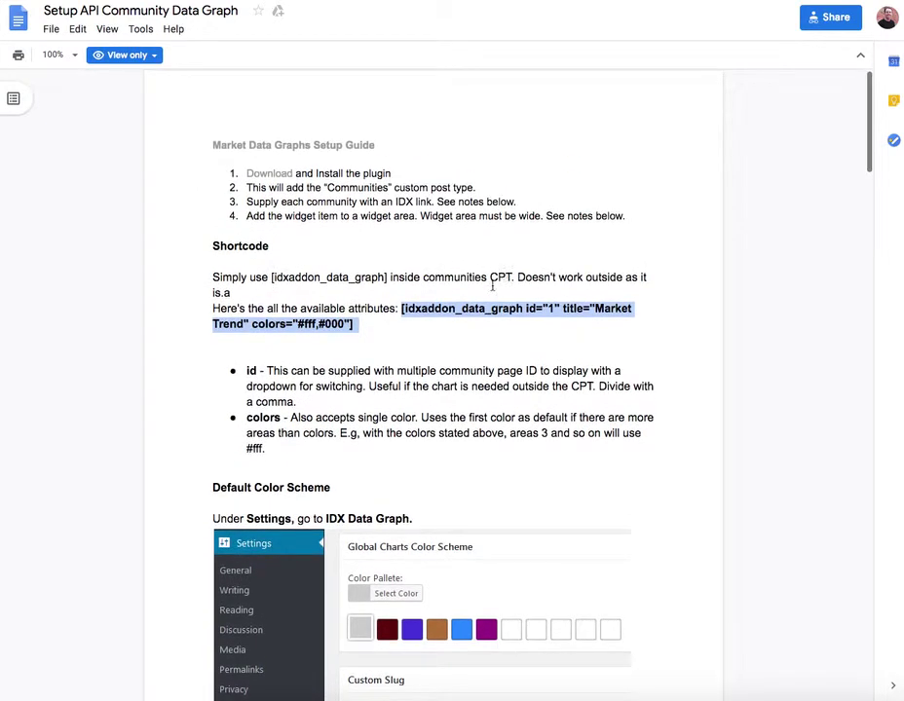
left_click(477, 286)
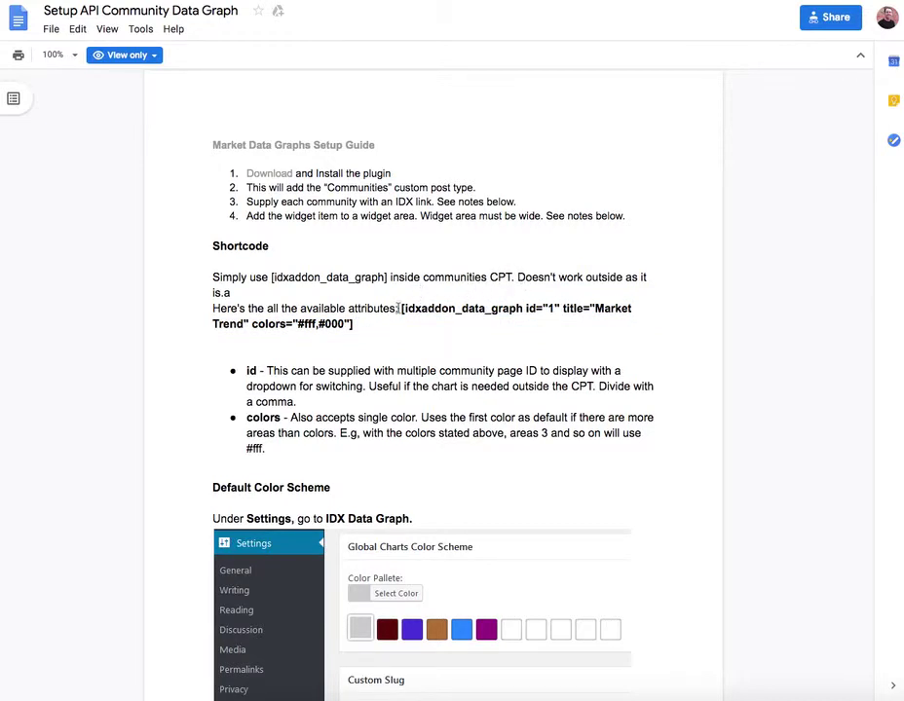
left_click_drag(397, 308, 398, 323)
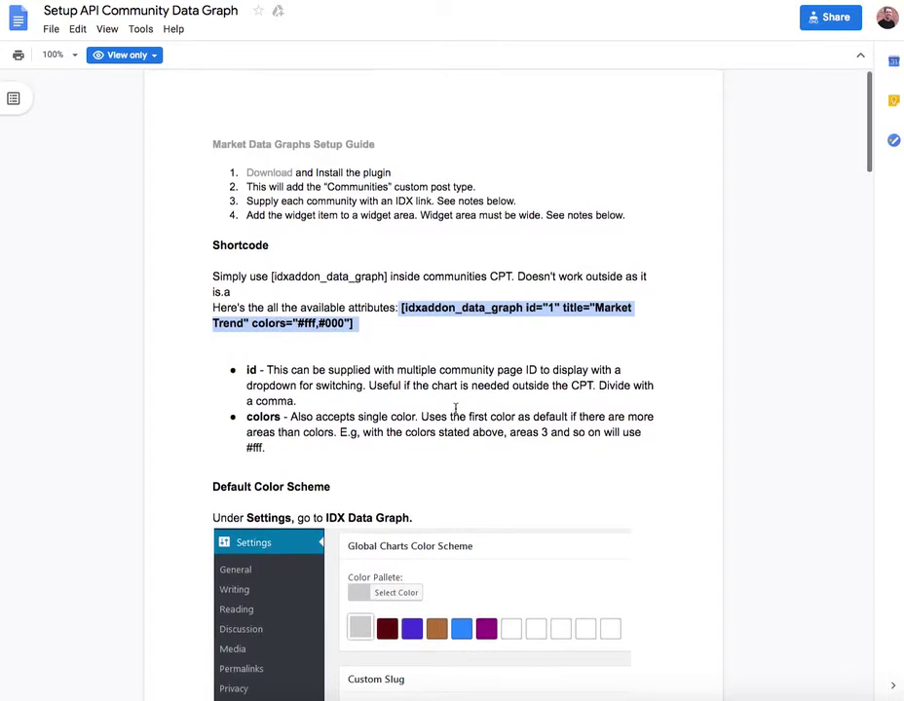
scroll(452, 431, "down", 3)
scroll(454, 409, "down", 1)
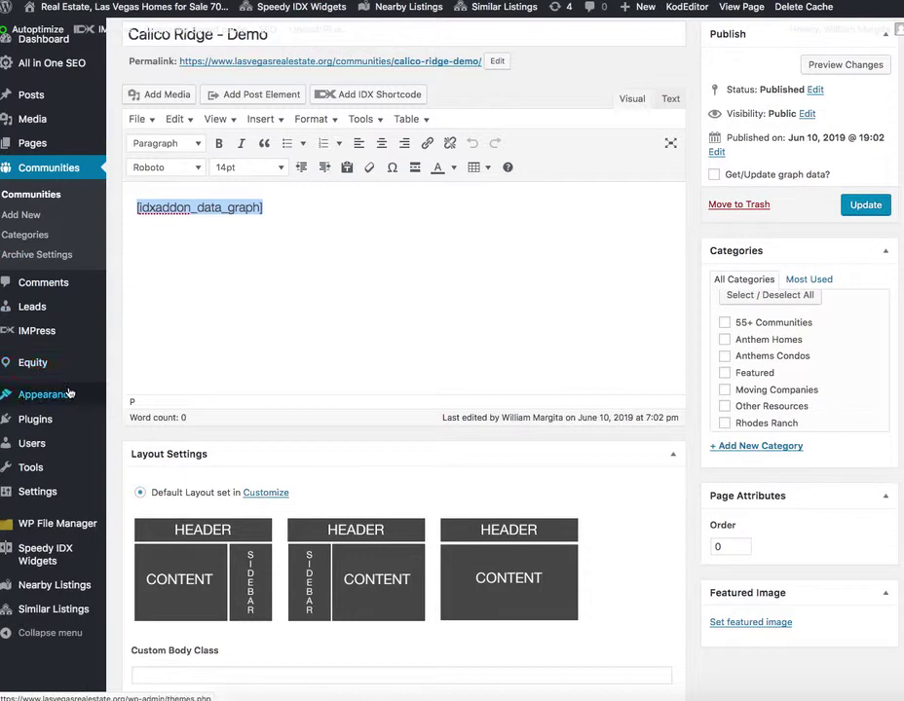
mouse_move(70, 396)
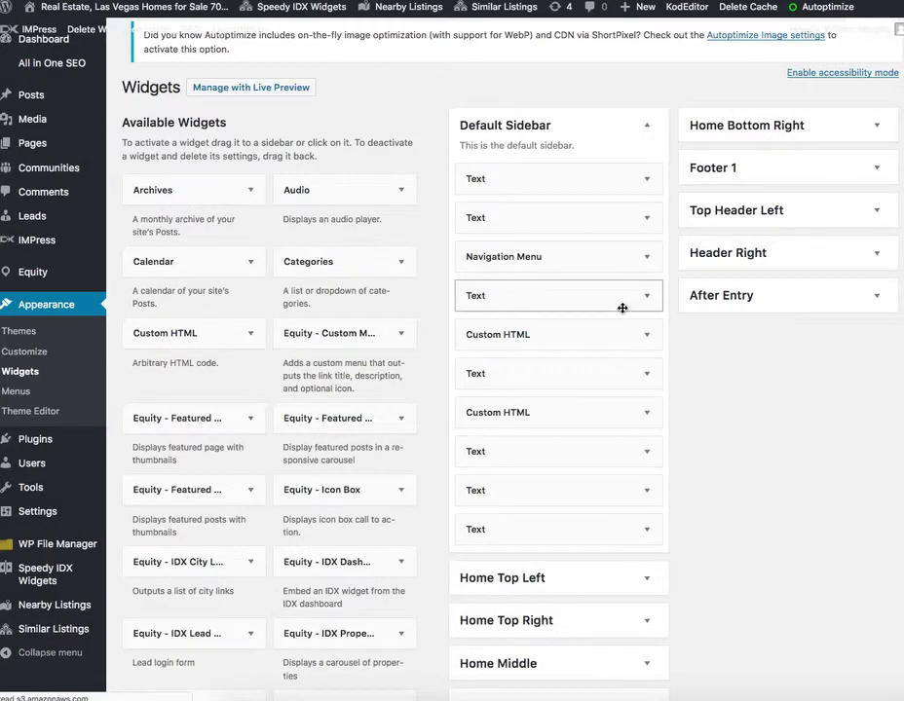
scroll(673, 403, "down", 5)
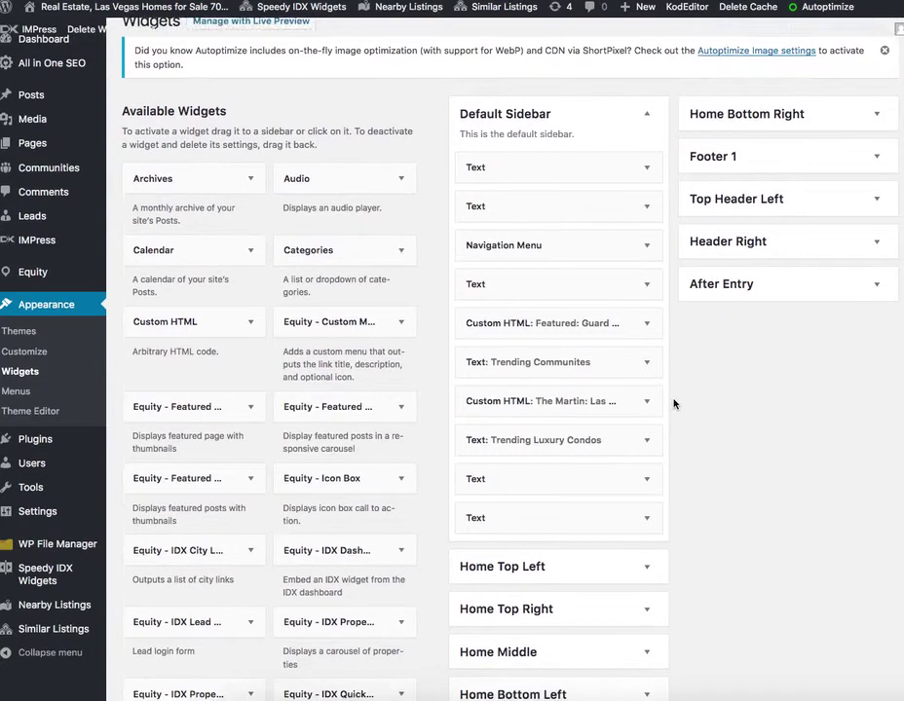
scroll(672, 403, "down", 5)
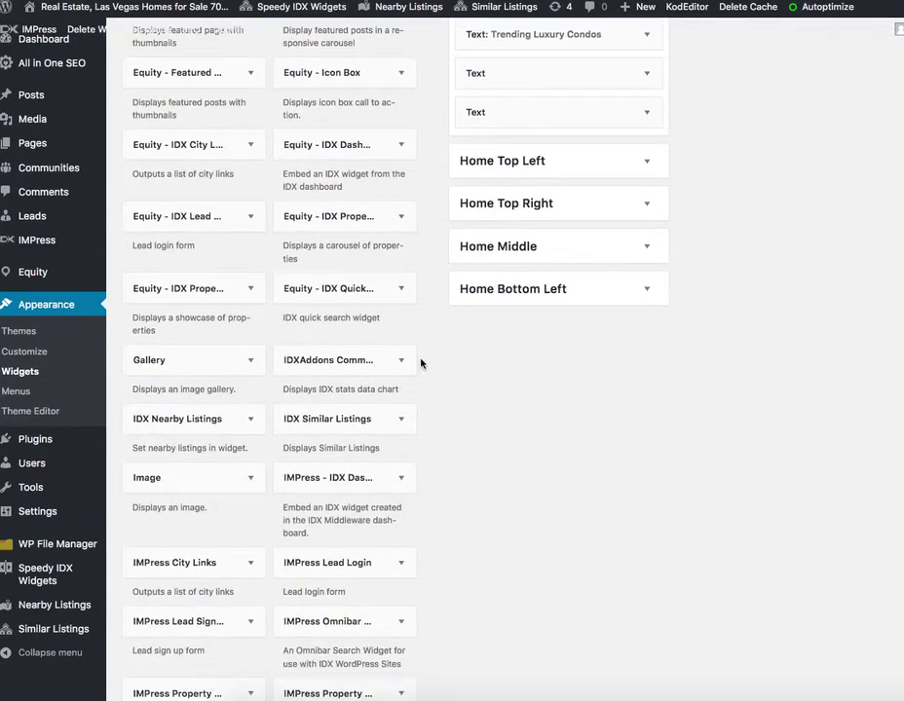
left_click(410, 366)
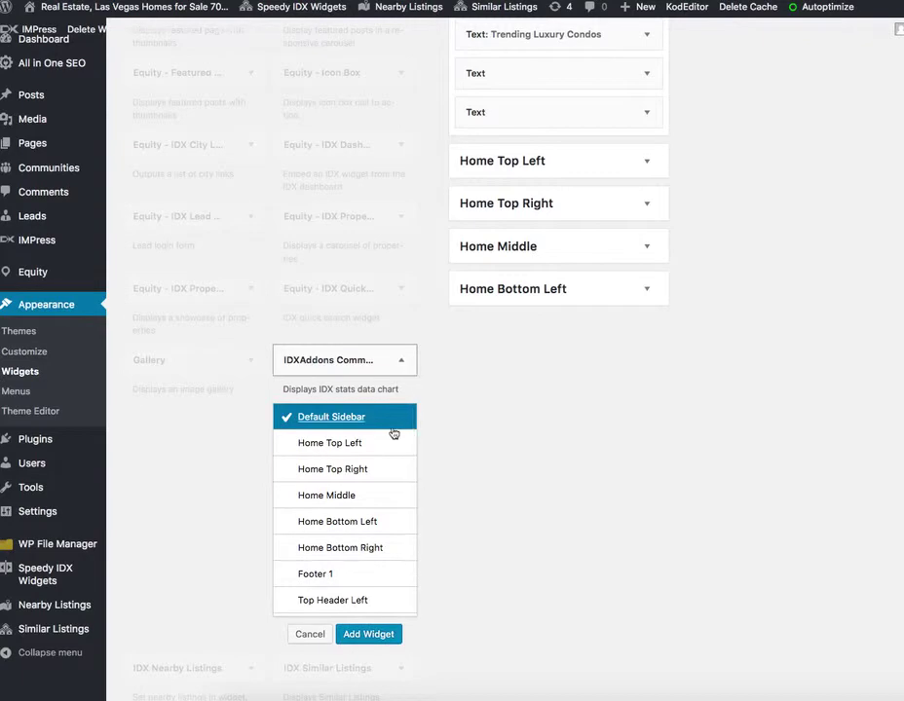
left_click(369, 576)
left_click(371, 635)
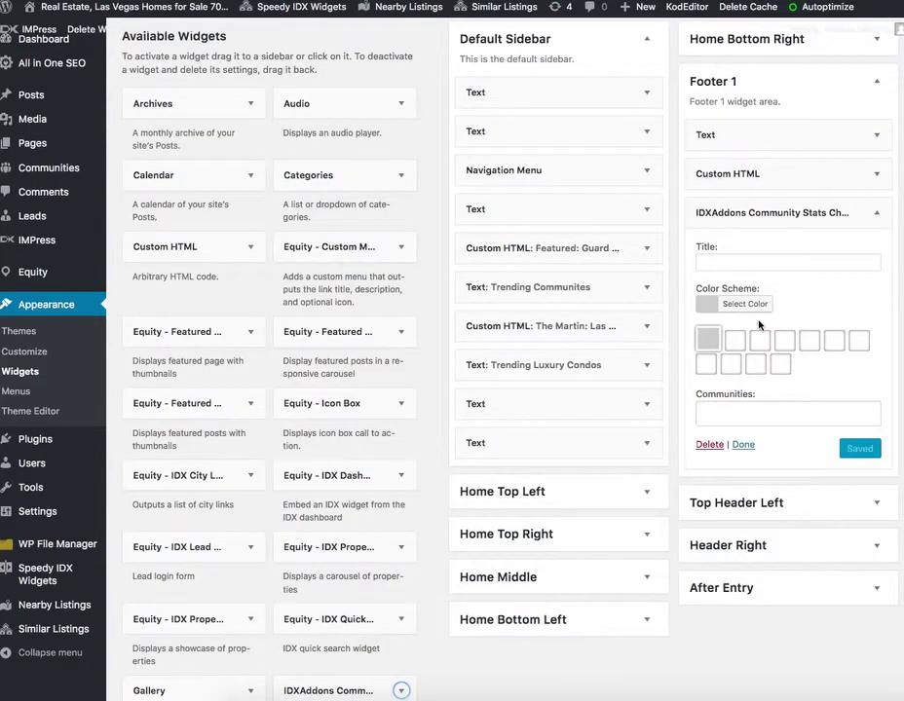
left_click(707, 259)
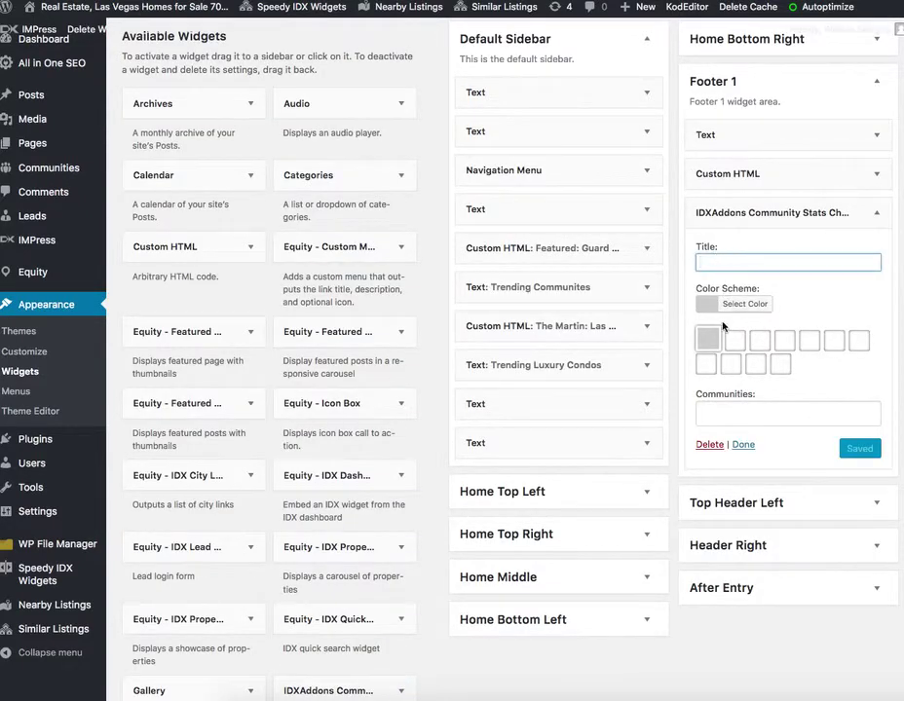
left_click(740, 412)
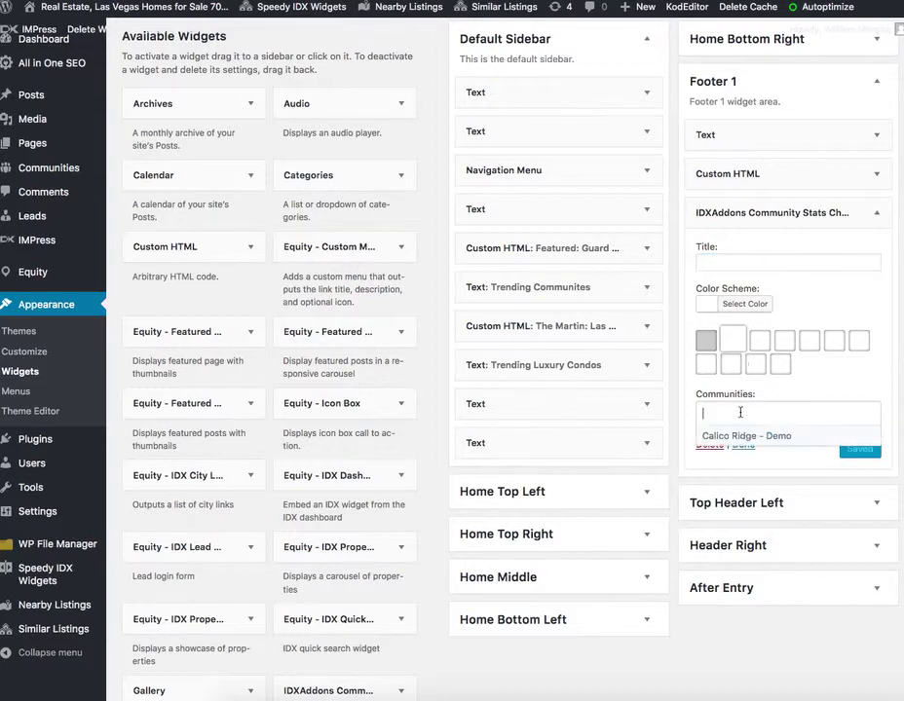
left_click(751, 436)
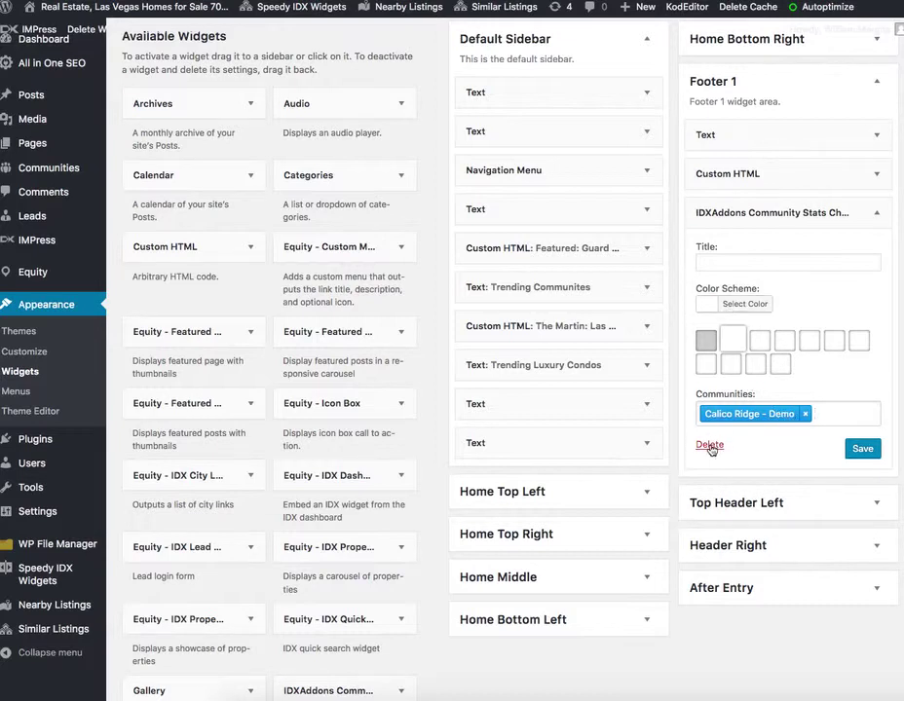
left_click(709, 446)
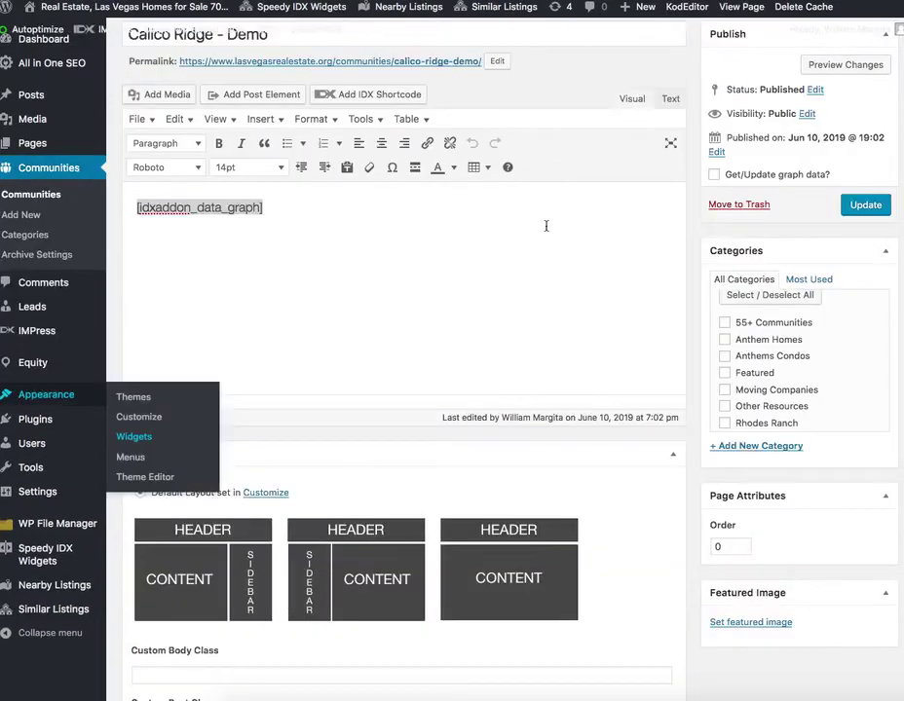
scroll(450, 329, "down", 5)
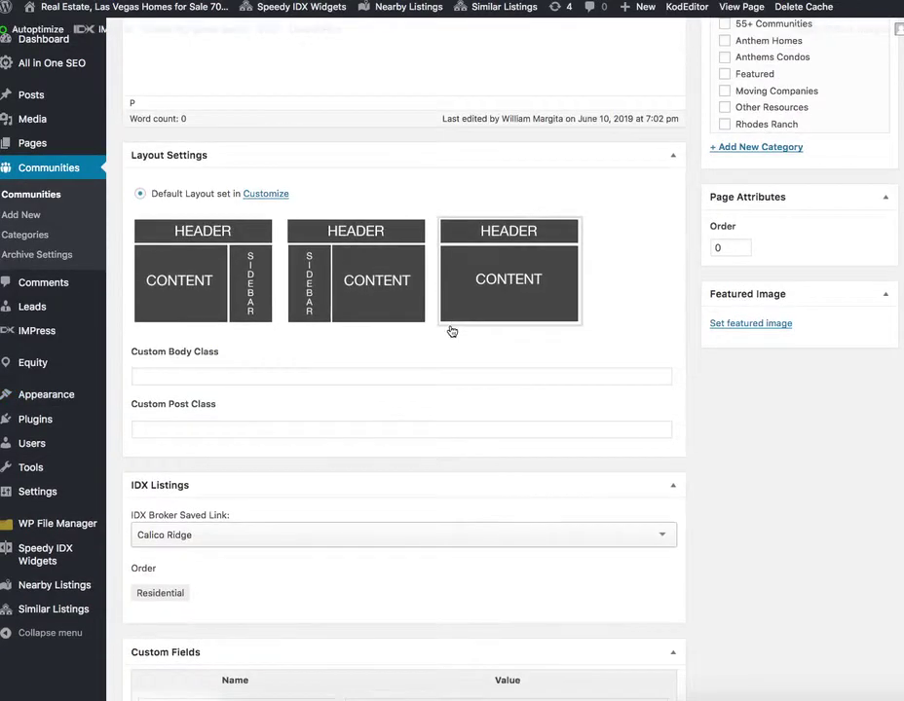
scroll(450, 329, "down", 5)
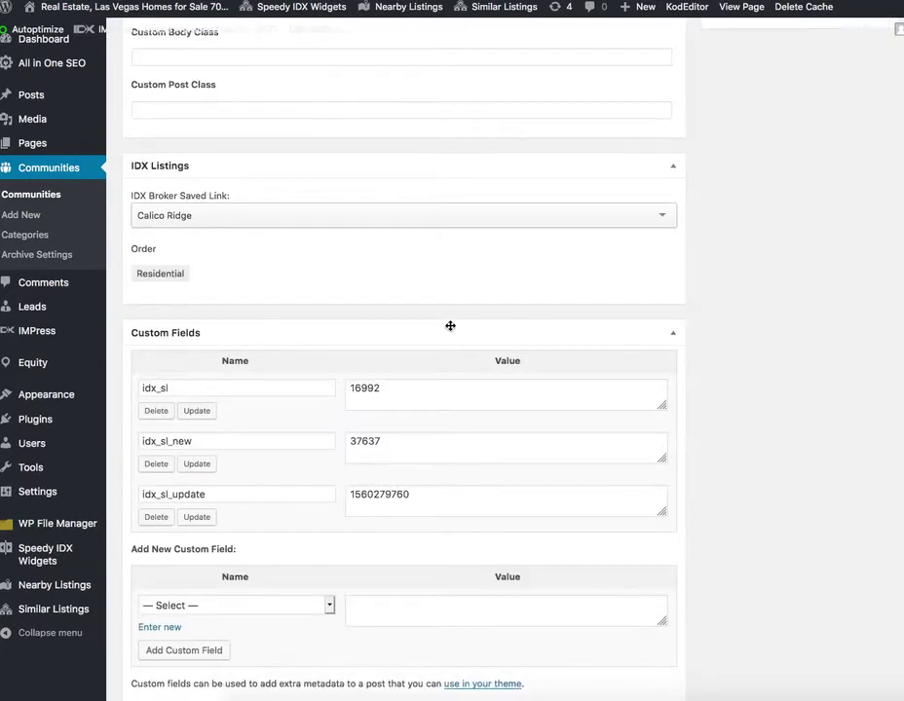
scroll(450, 327, "up", 10)
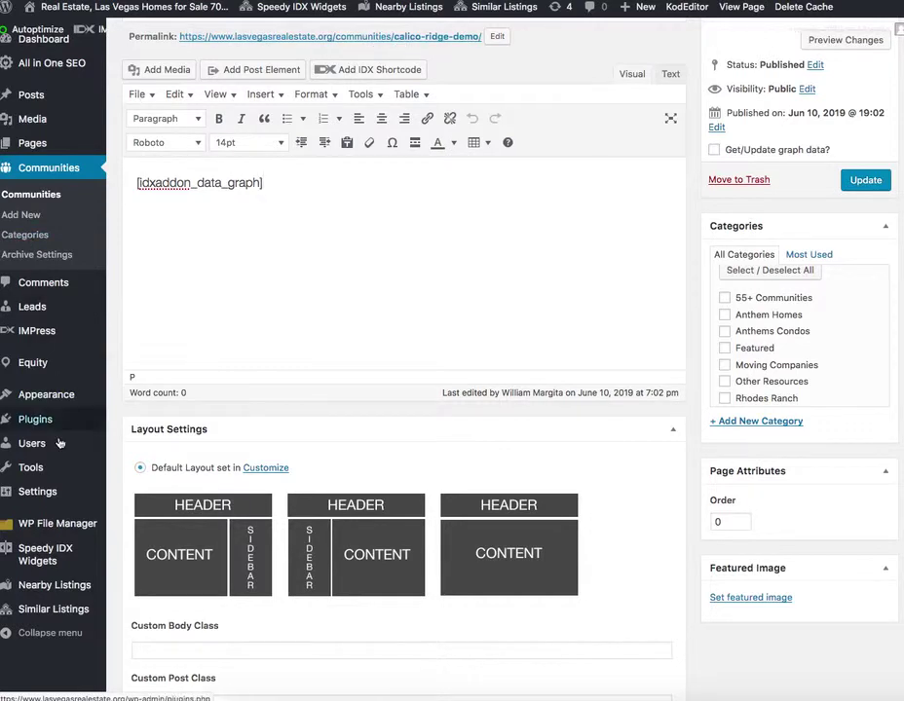
mouse_move(63, 493)
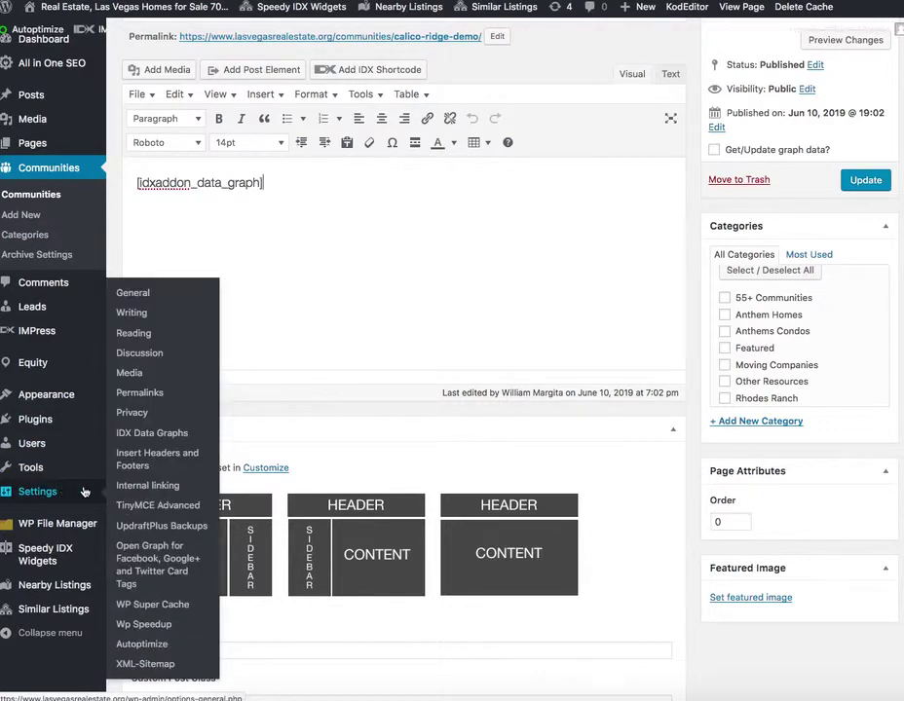
left_click(127, 434)
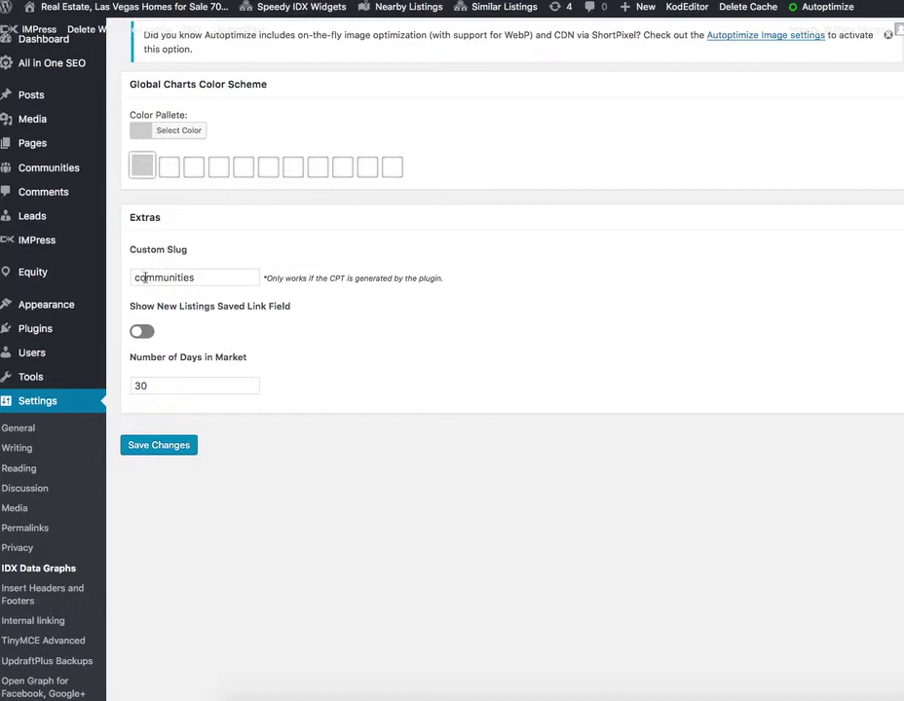
- Bring up the Settings submenu to reach IDX Data Graphs
mouse_move(49, 167)
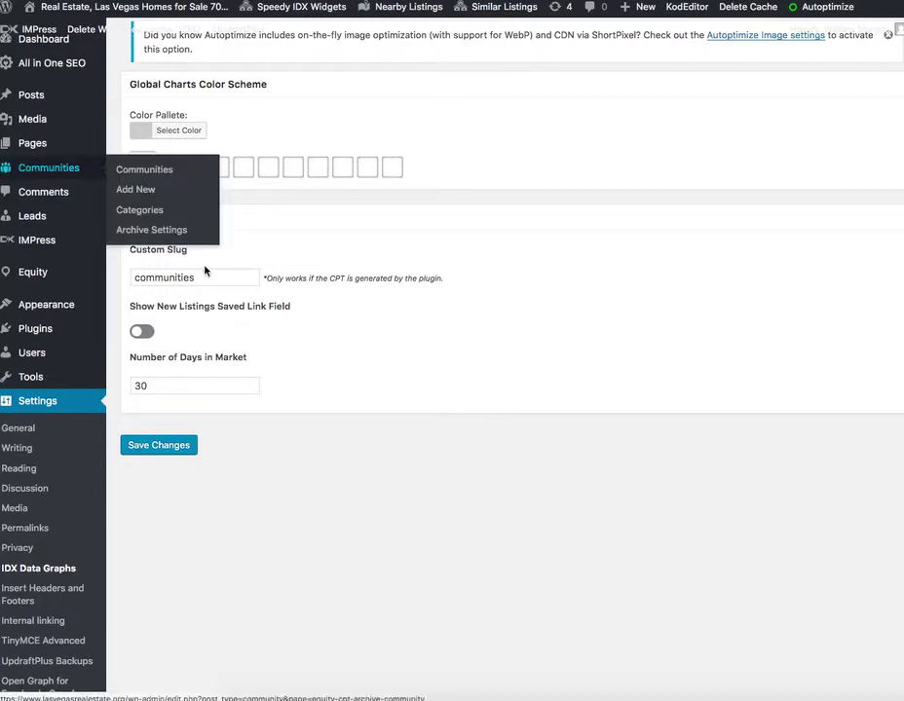